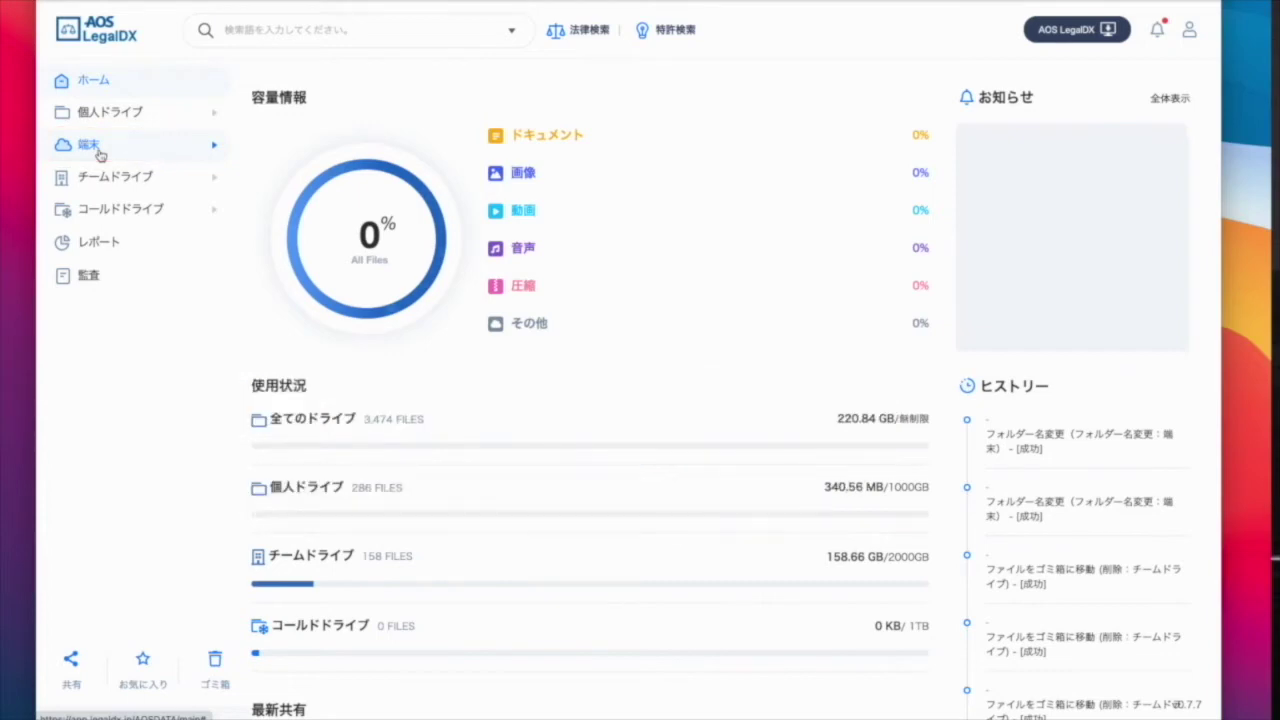
# Browse DESKTOP-SPT1SK2's Documents on the device drive, then select AOSデータ投資契約 on the personal drive.
pyautogui.click(100, 154)
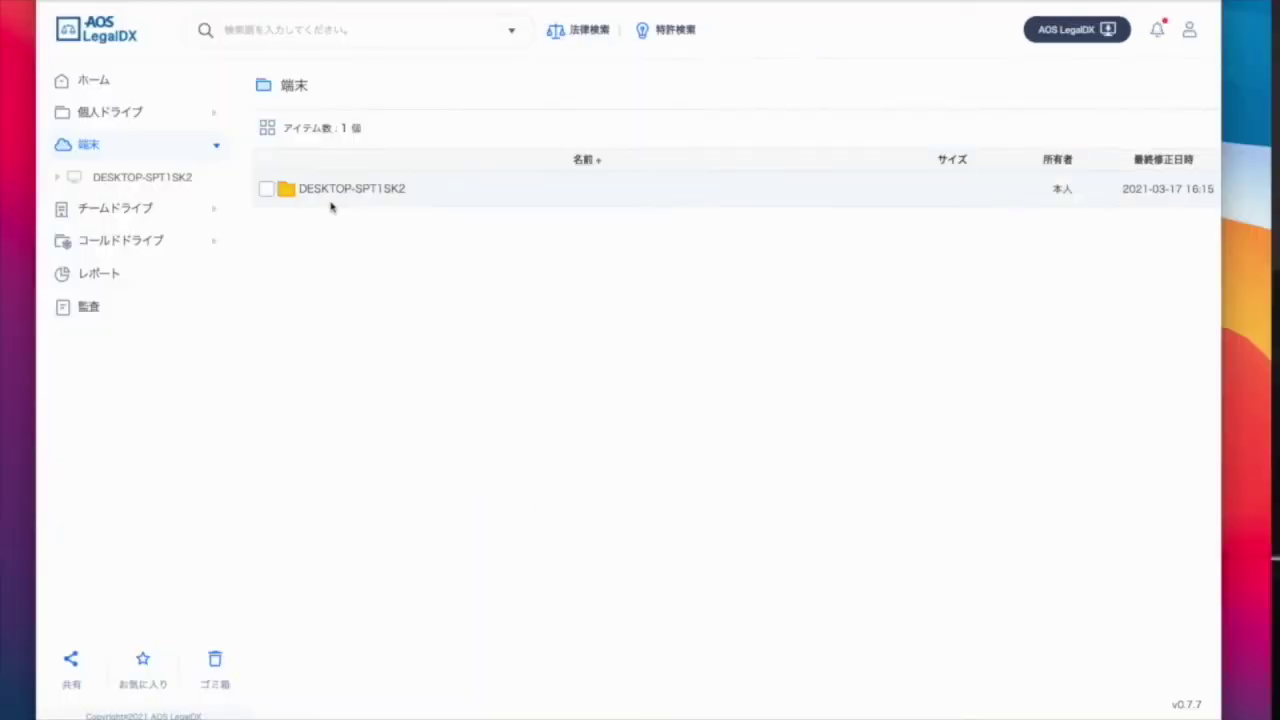
pyautogui.doubleClick(337, 195)
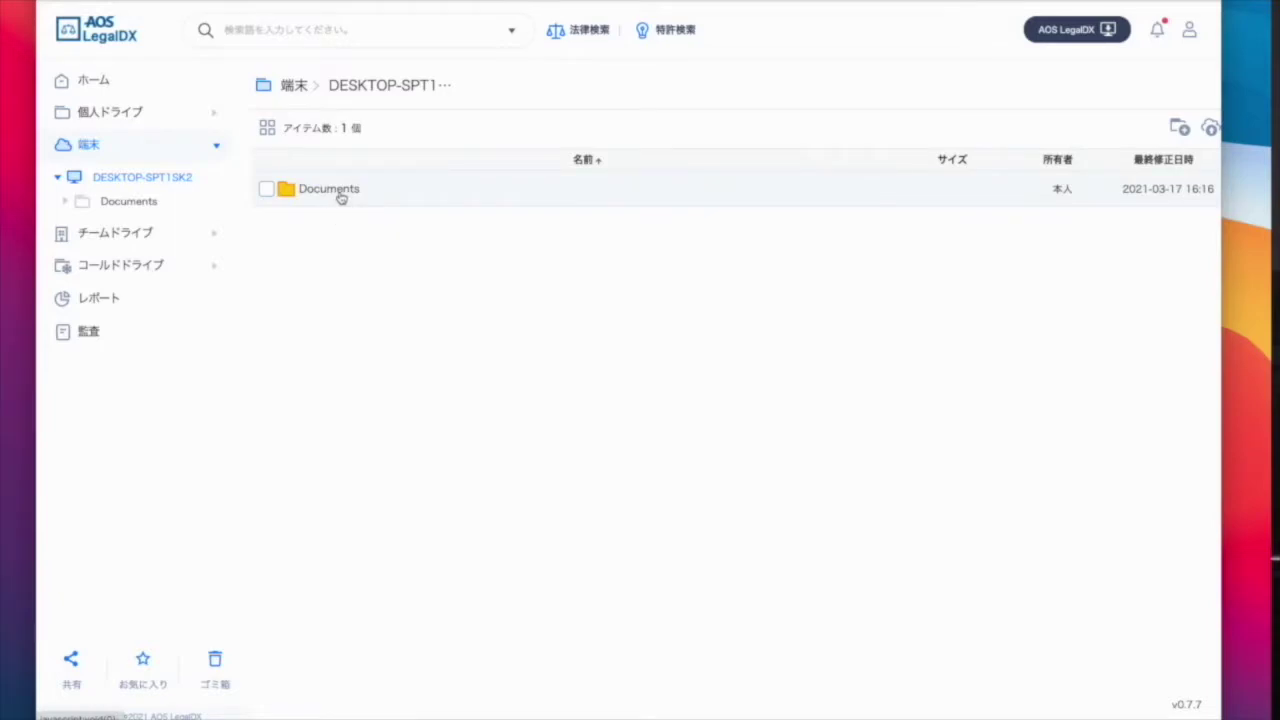
pyautogui.doubleClick(340, 197)
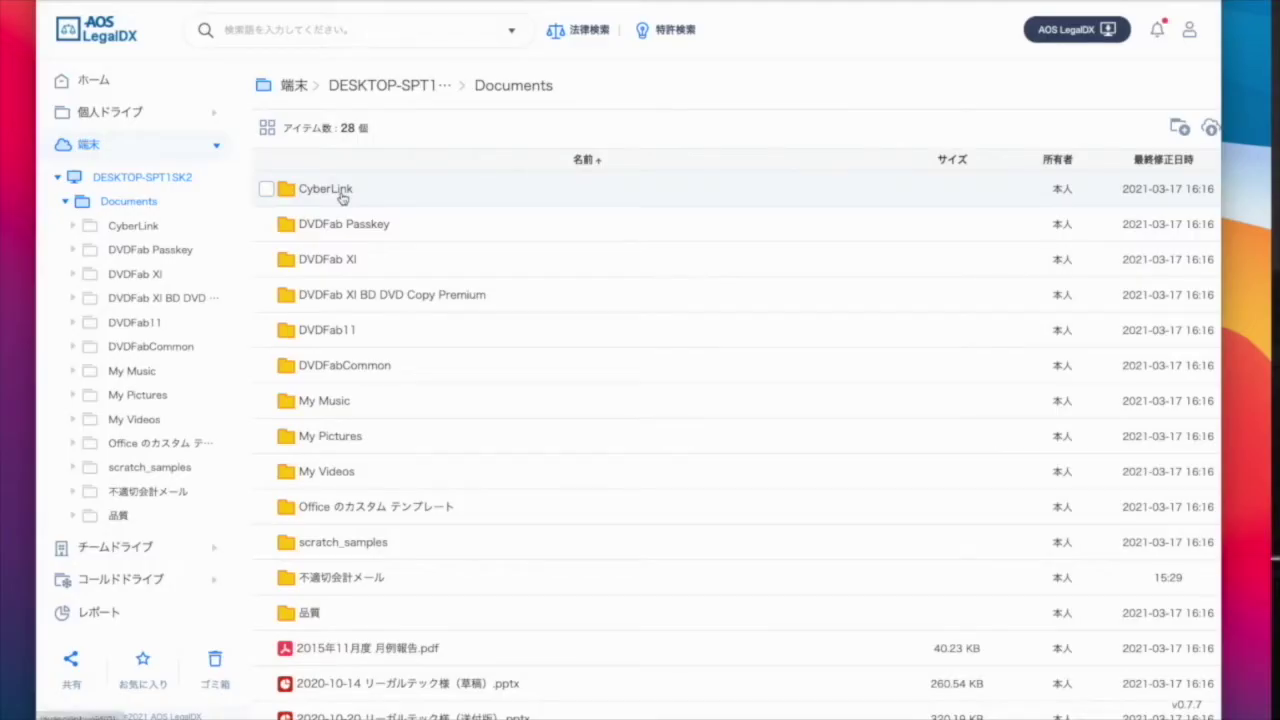
pyautogui.scroll(-4, 520, 257)
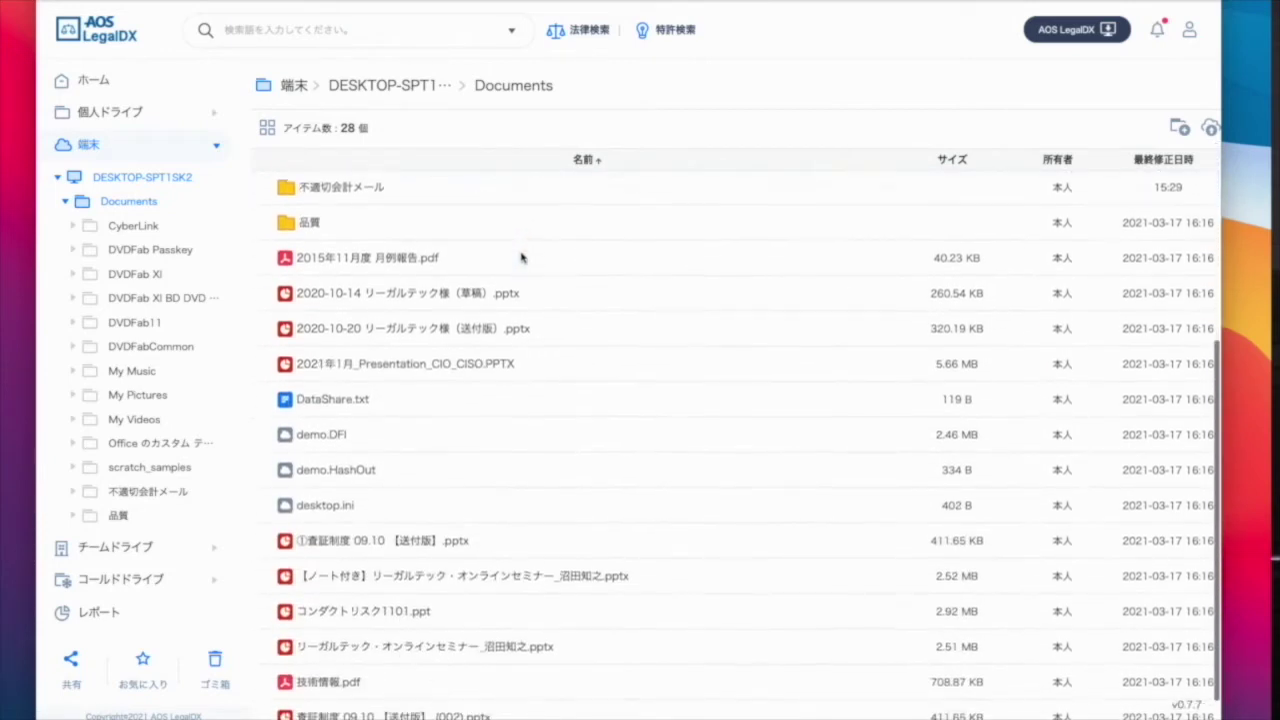
pyautogui.scroll(-1, 520, 257)
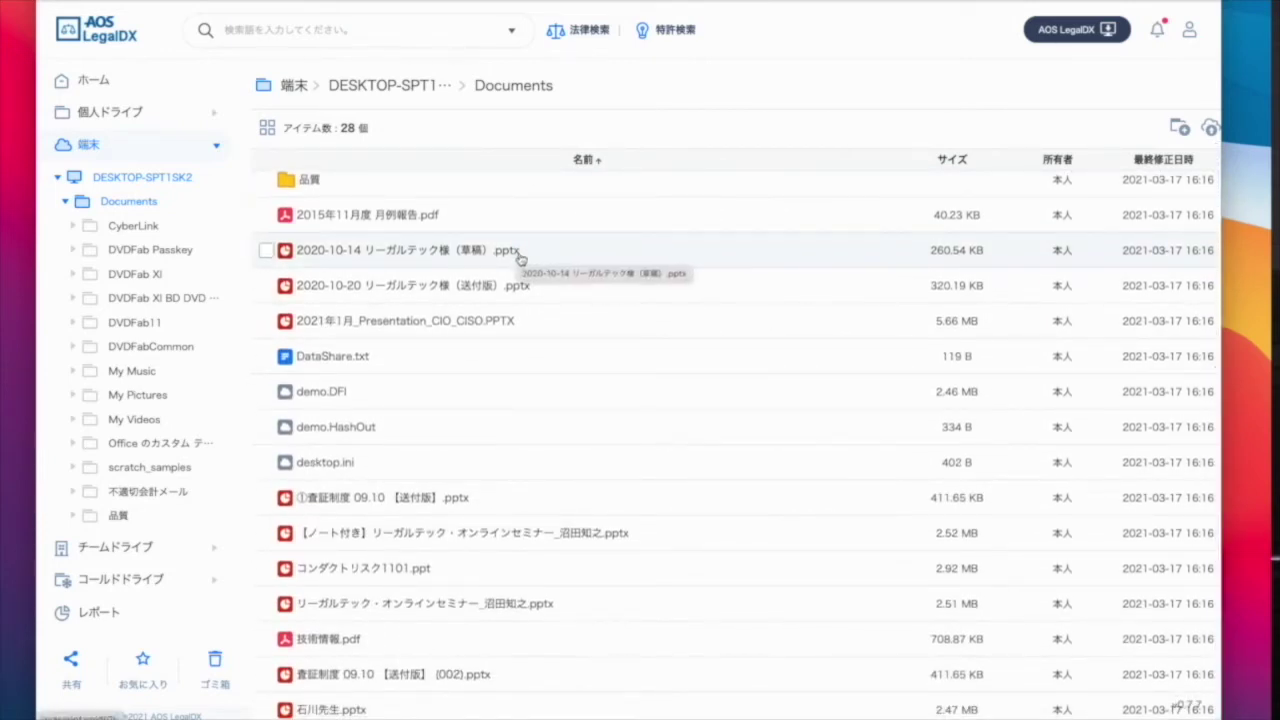
pyautogui.click(95, 114)
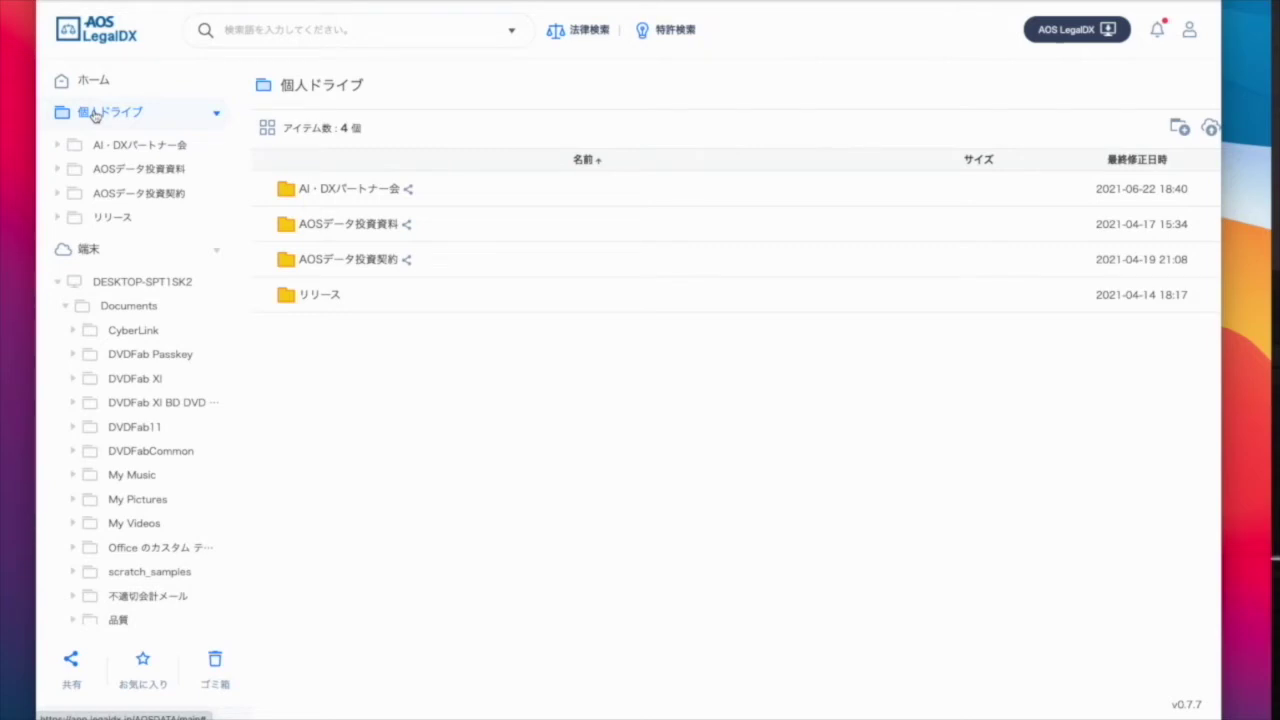
pyautogui.click(267, 260)
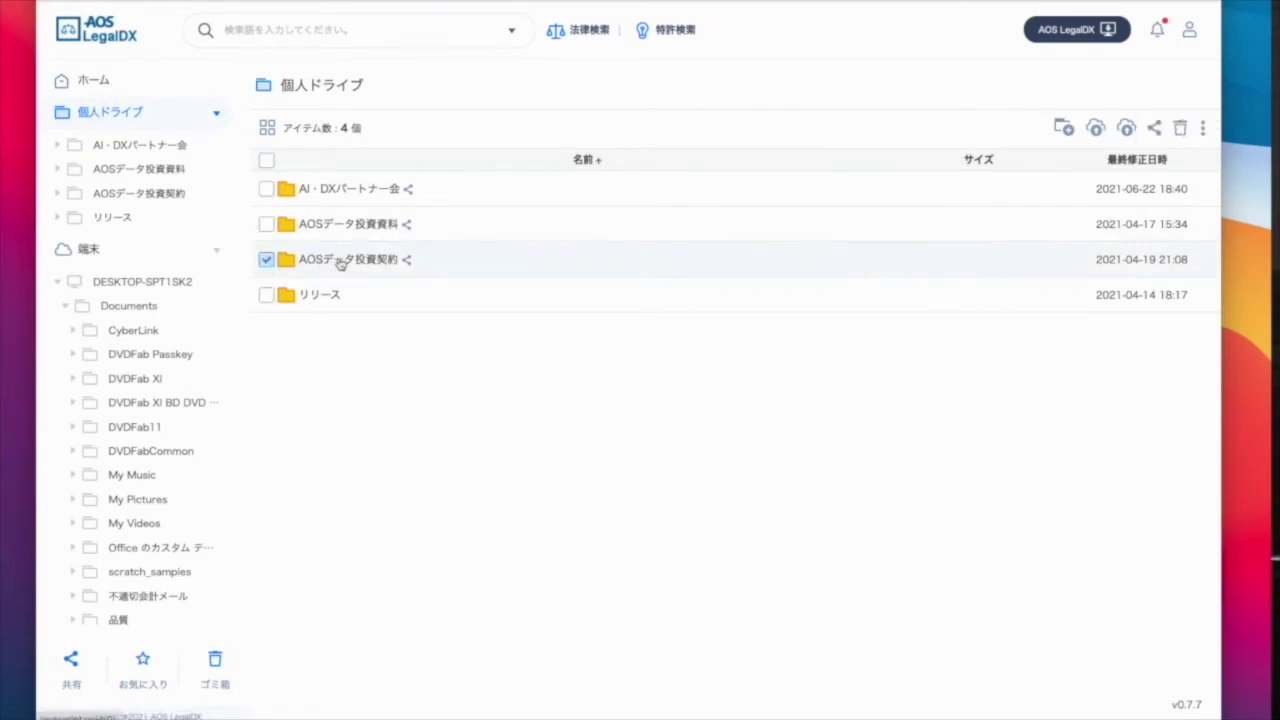
pyautogui.click(1203, 128)
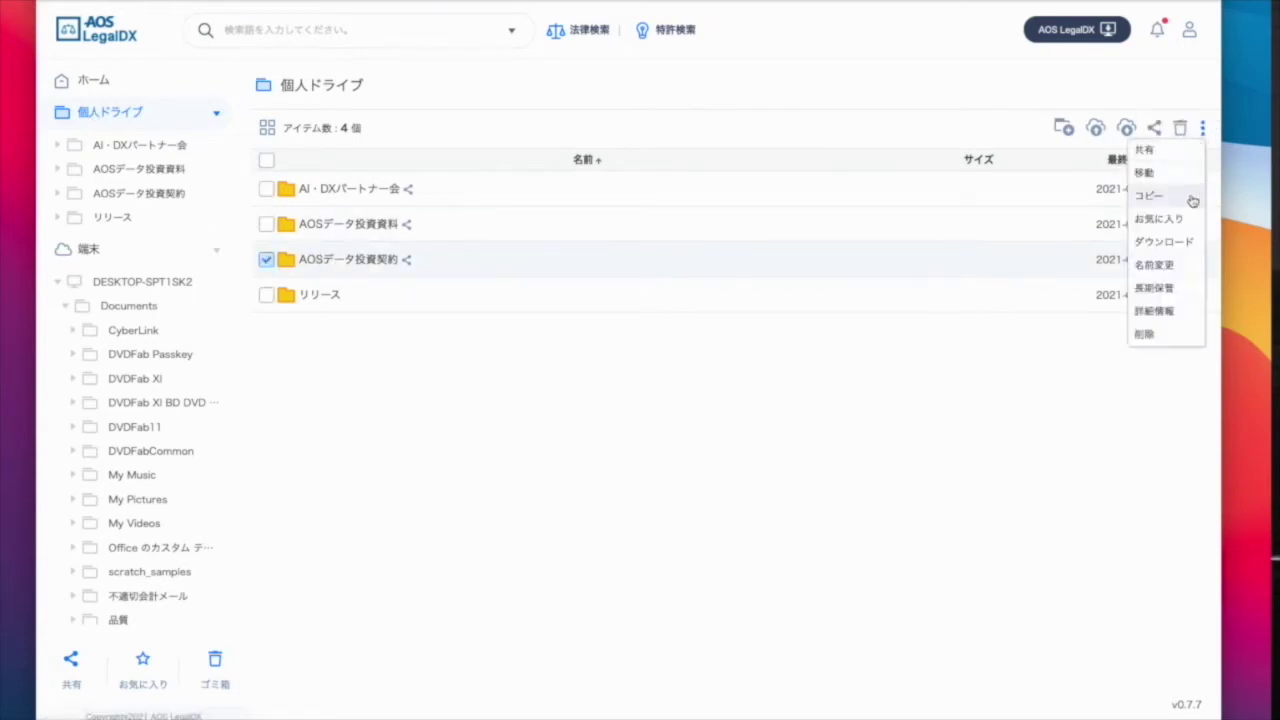
pyautogui.click(1150, 151)
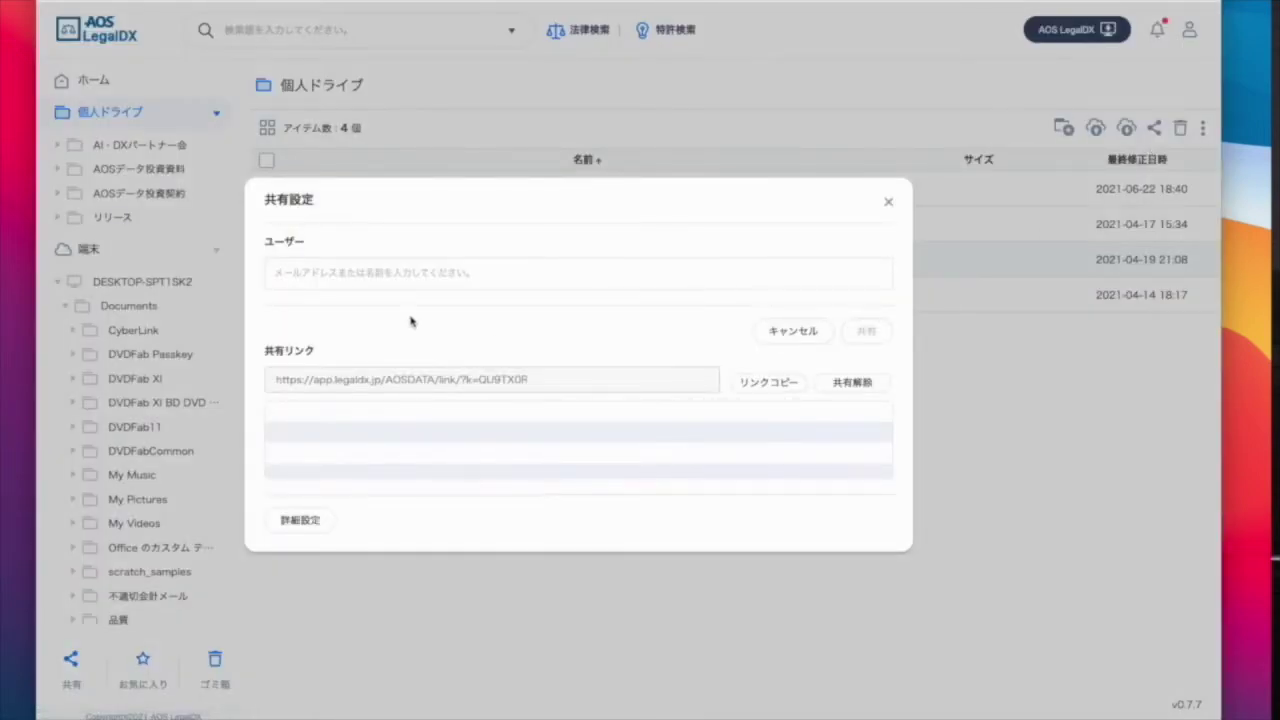
pyautogui.click(387, 275)
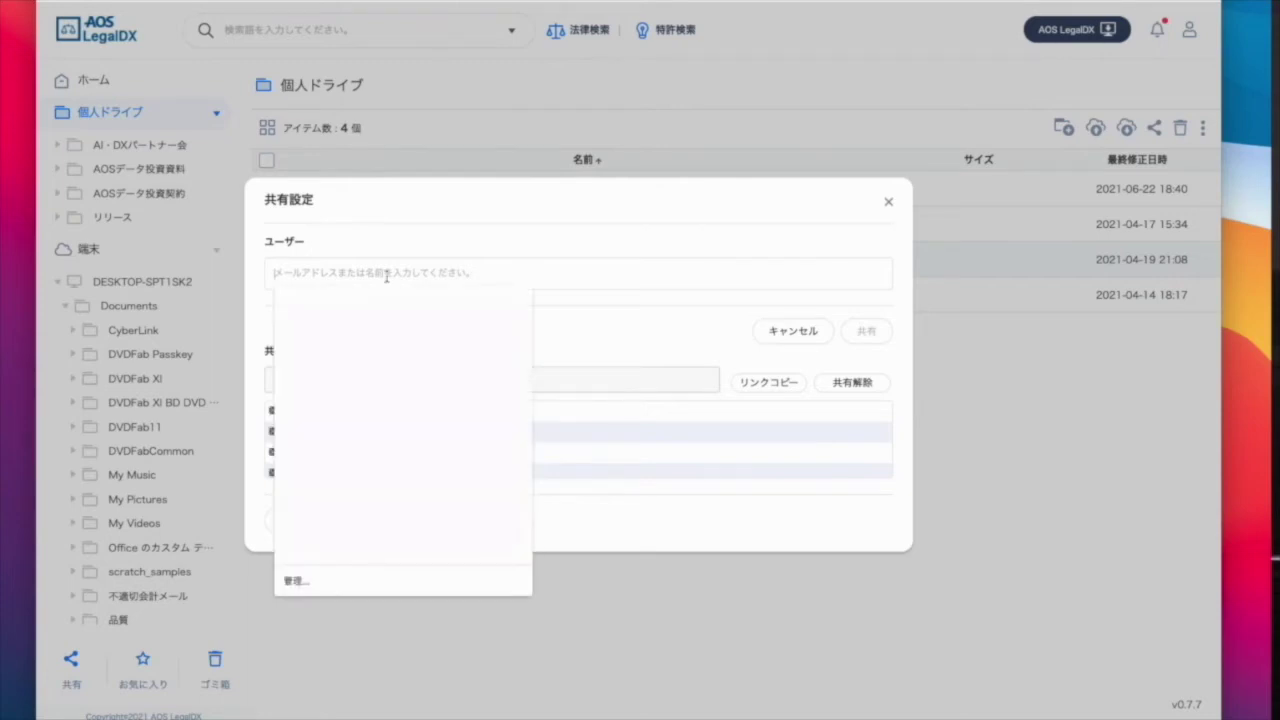
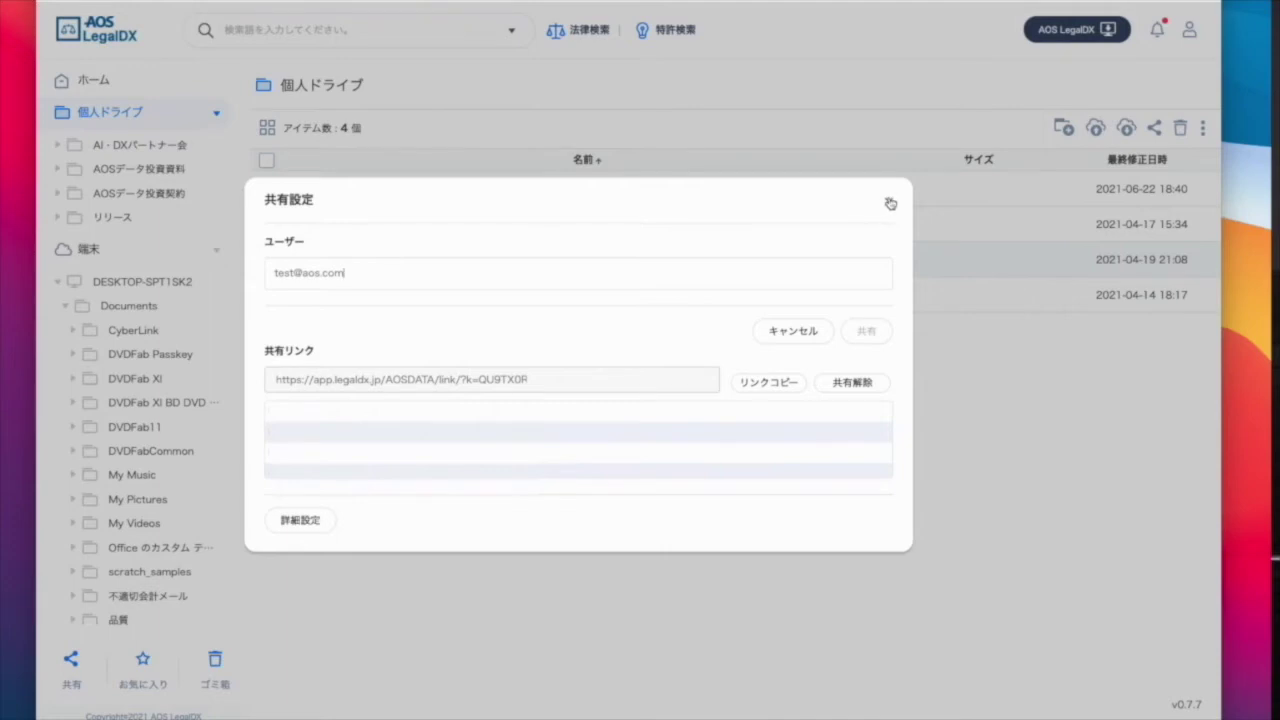
pyautogui.click(888, 202)
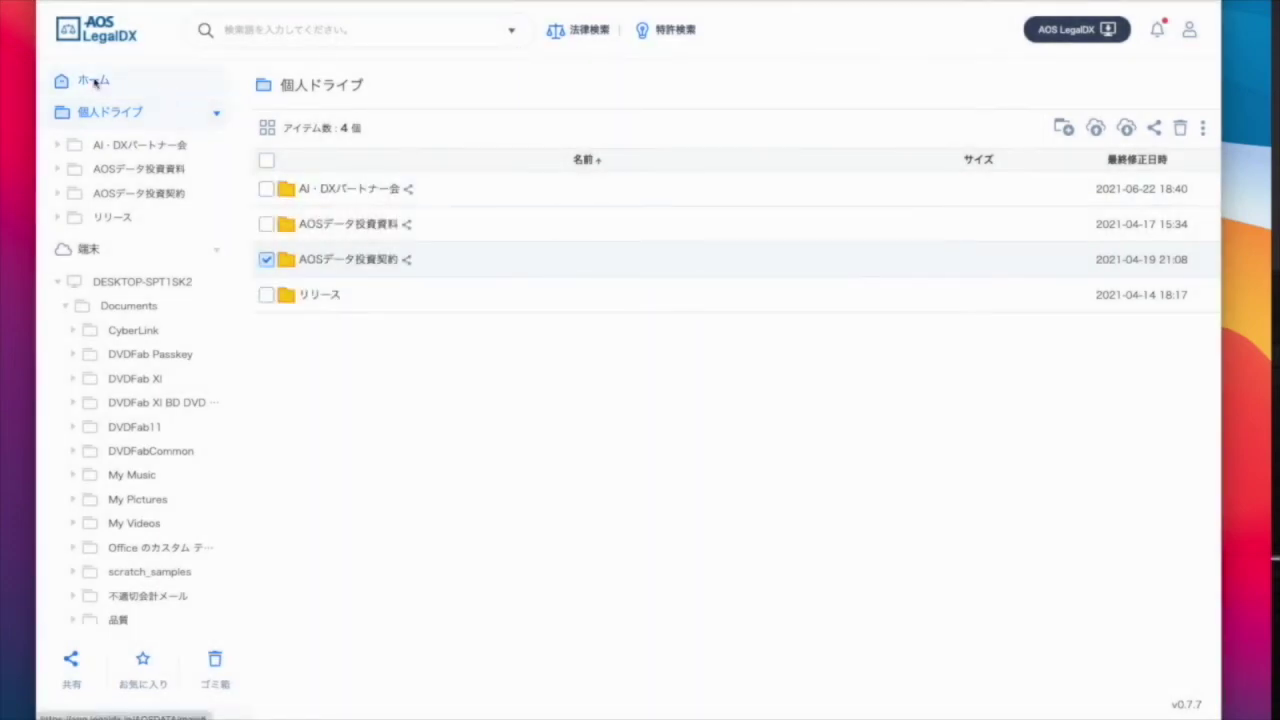
pyautogui.click(100, 84)
# Search the 監査 audit log for 2021-07-01, listing 8 actions, then bring up LegalSearch.
pyautogui.click(100, 278)
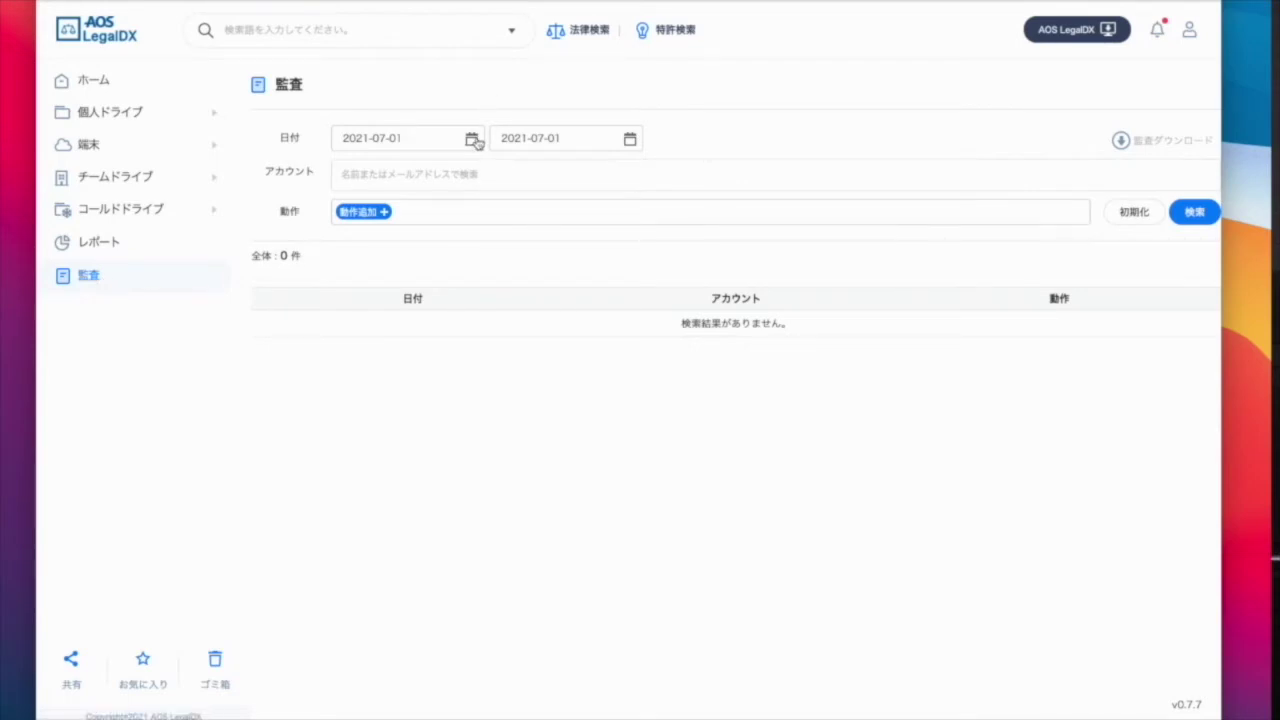
pyautogui.click(474, 140)
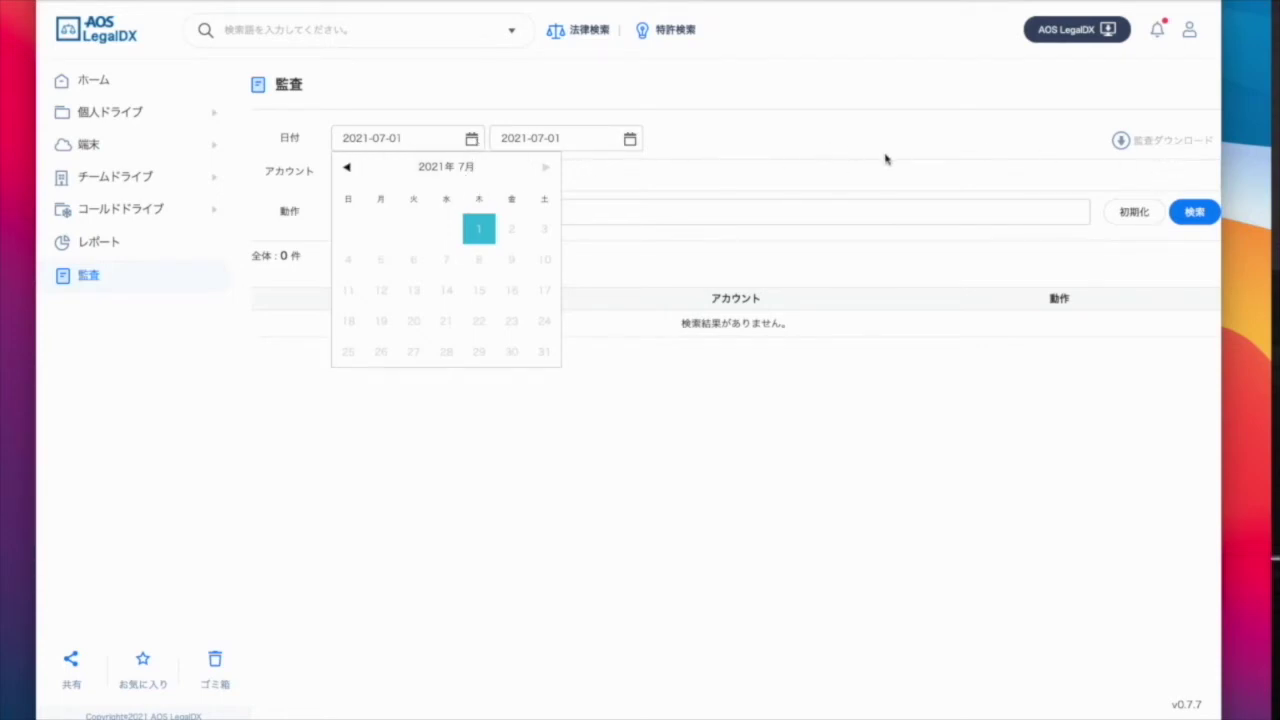
pyautogui.click(1194, 213)
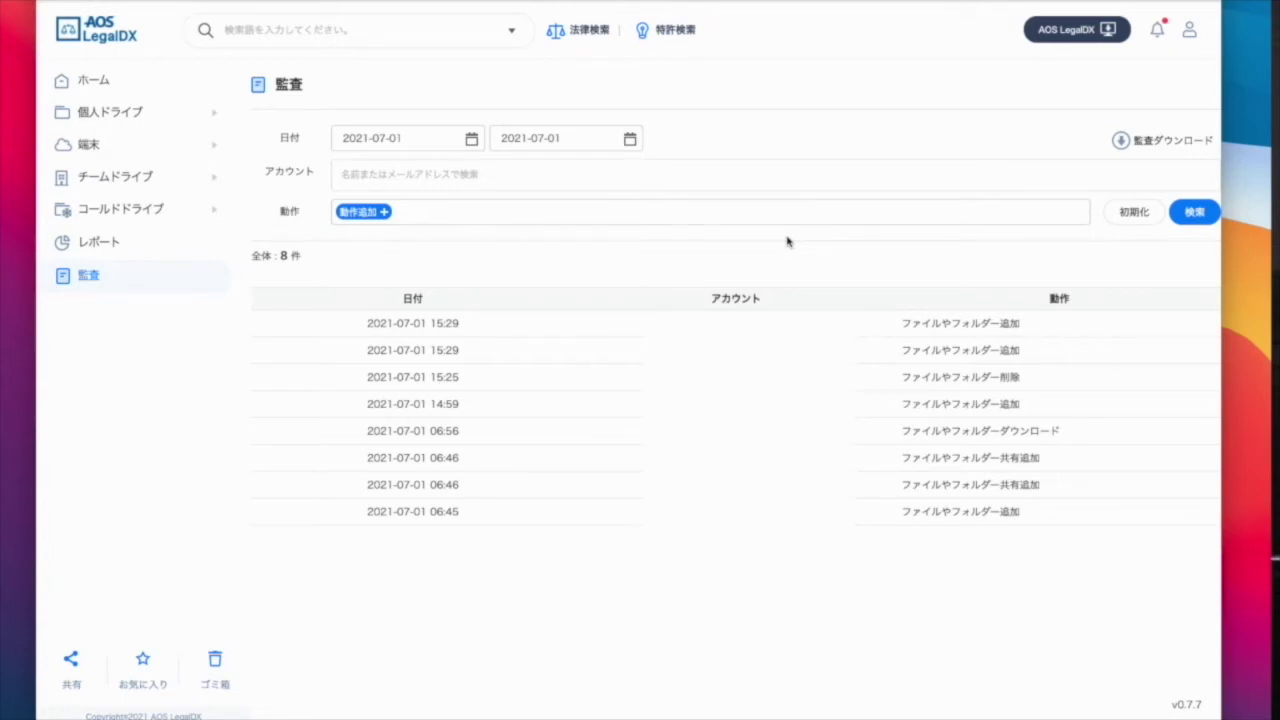
pyautogui.click(592, 31)
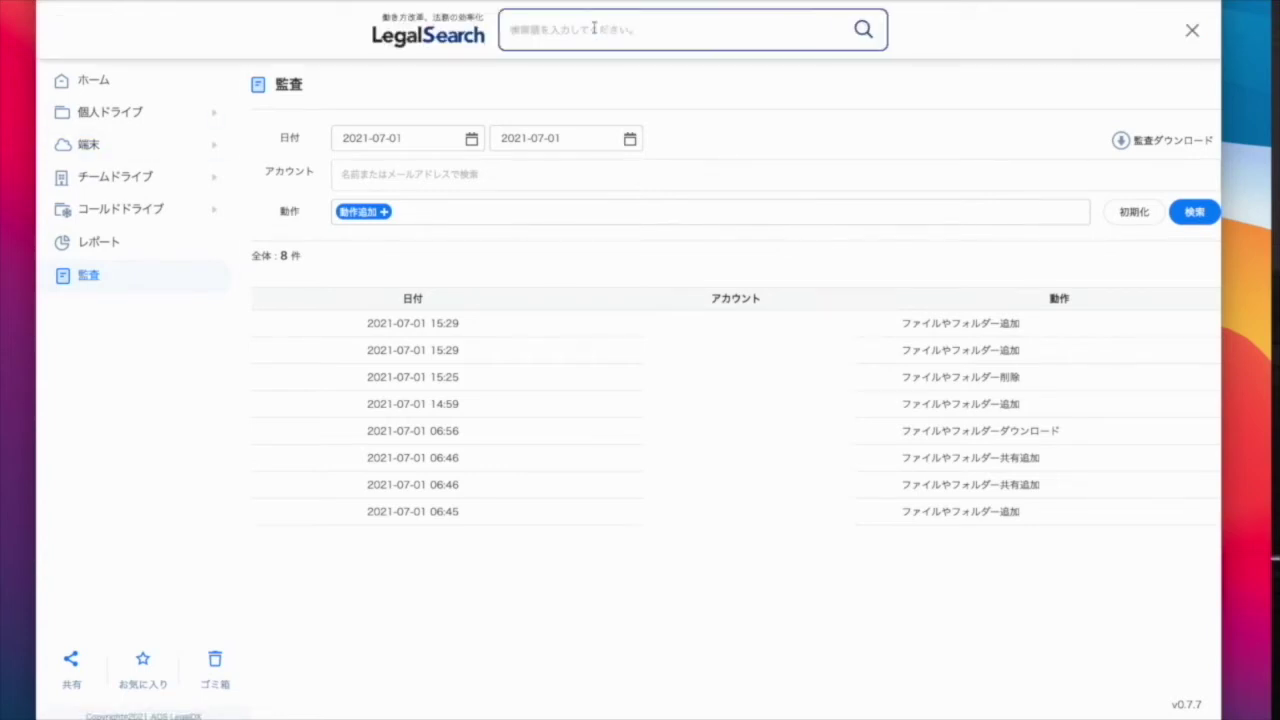
# Search LegalSearch for 知財 from recent queries and show the statute (法令) results.
pyautogui.click(592, 27)
pyautogui.click(565, 66)
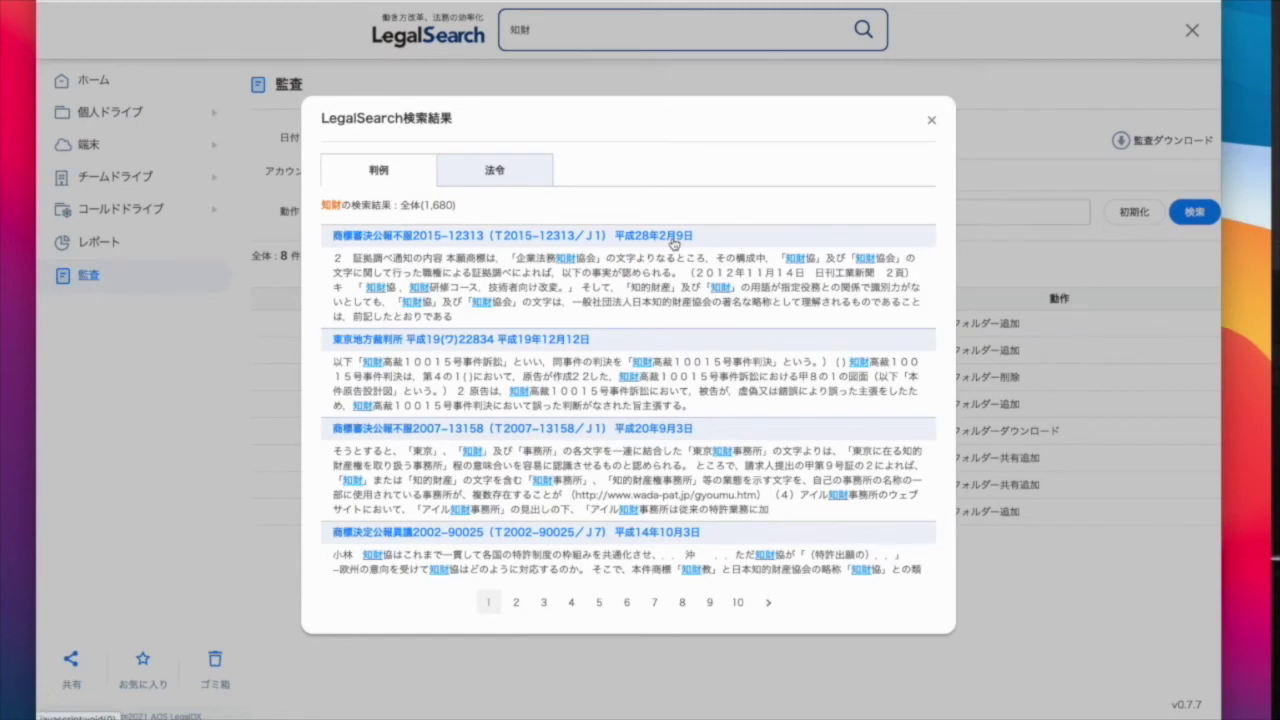
pyautogui.click(493, 176)
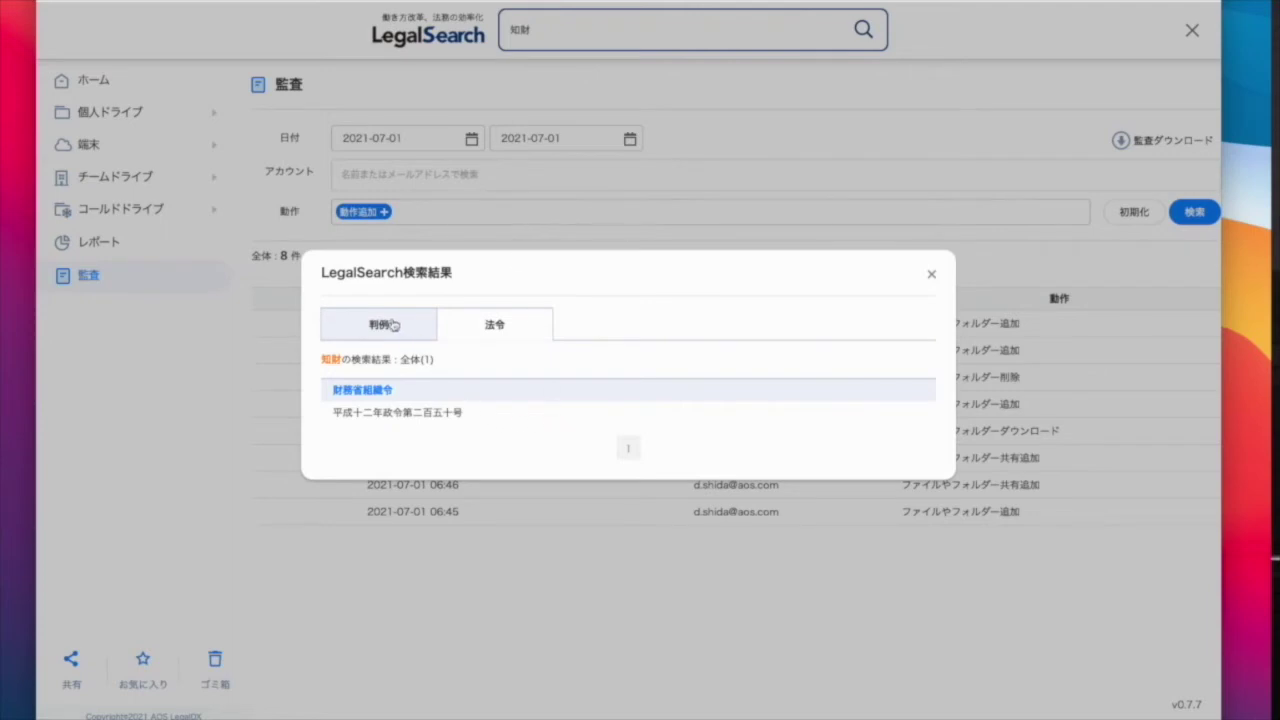
# Read the 財務省組織令 full text, return to the 1,680 case-law results, then close LegalSearch.
pyautogui.click(410, 412)
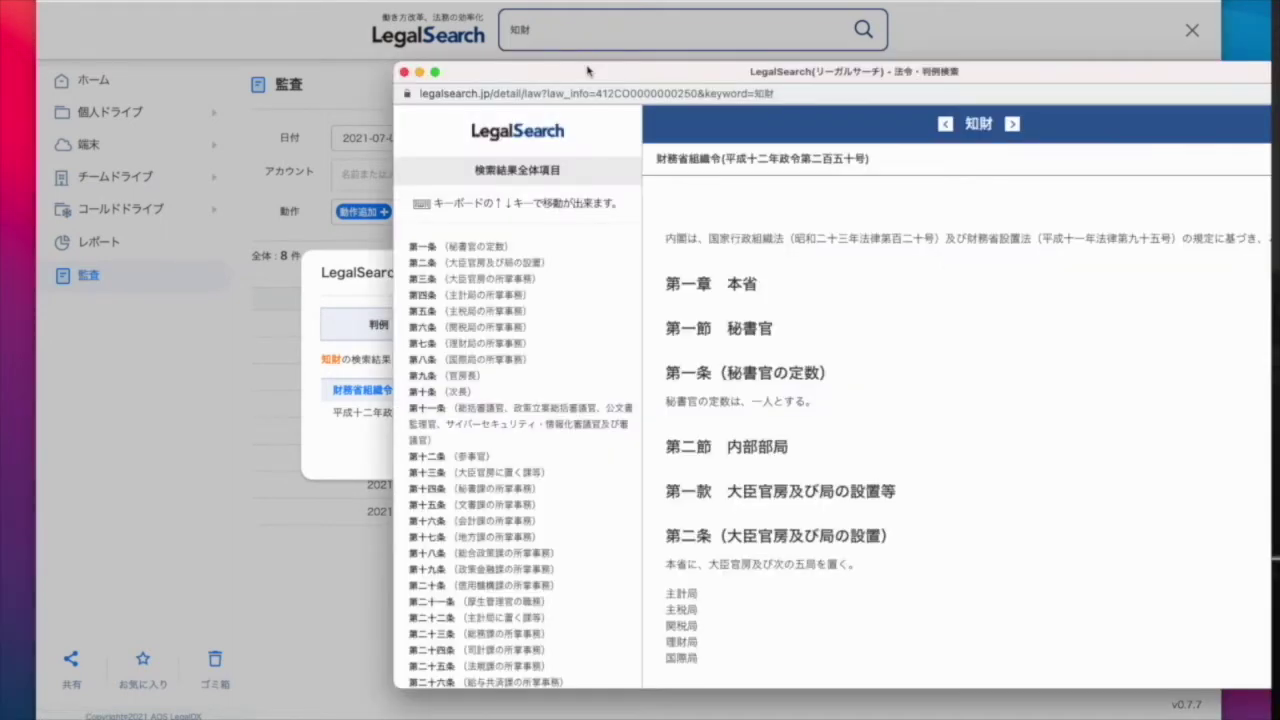
pyautogui.click(405, 73)
pyautogui.click(411, 326)
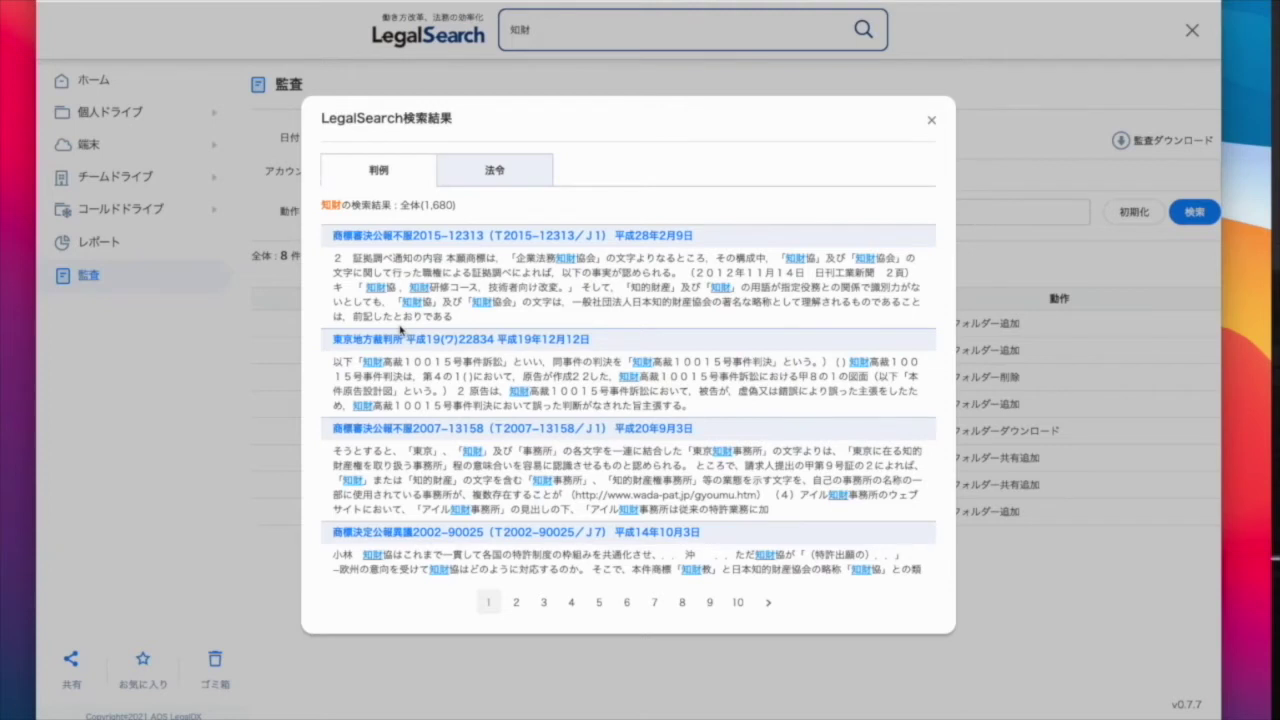
pyautogui.click(931, 120)
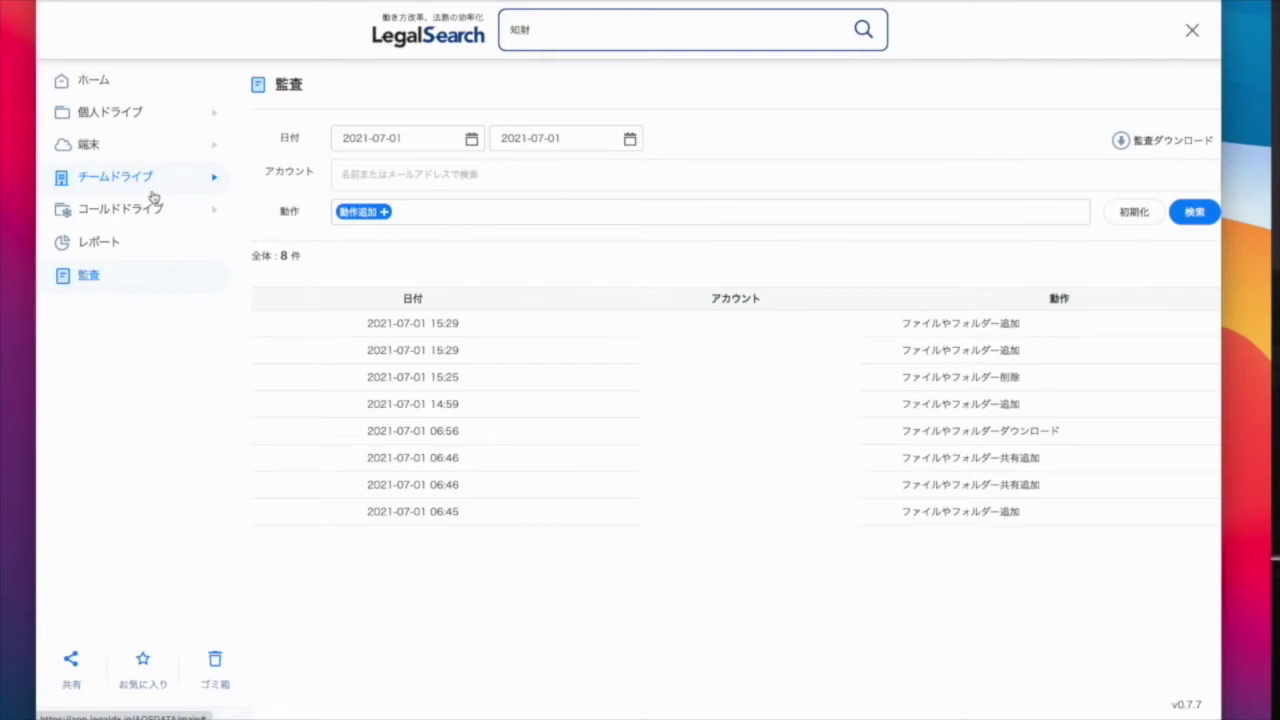
# Open the team drive's 第三者委員会 folder and look inside its 調査報告書 subfolder.
pyautogui.click(128, 186)
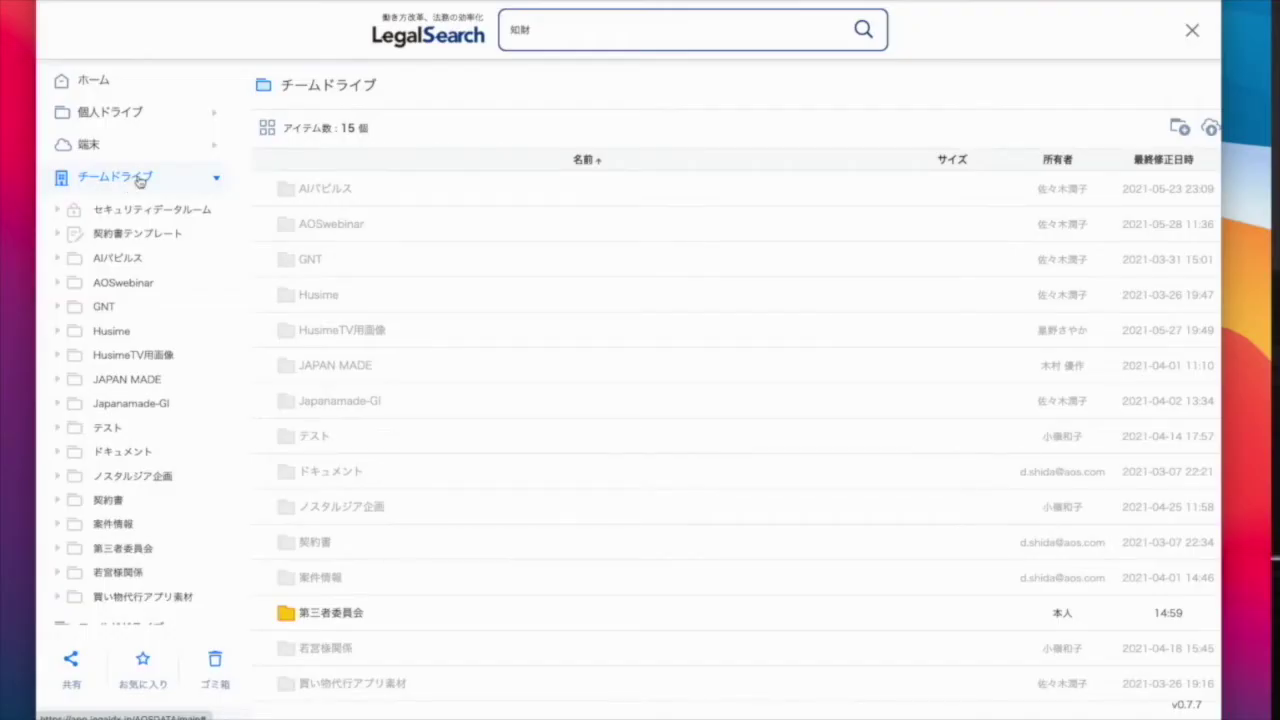
pyautogui.doubleClick(395, 618)
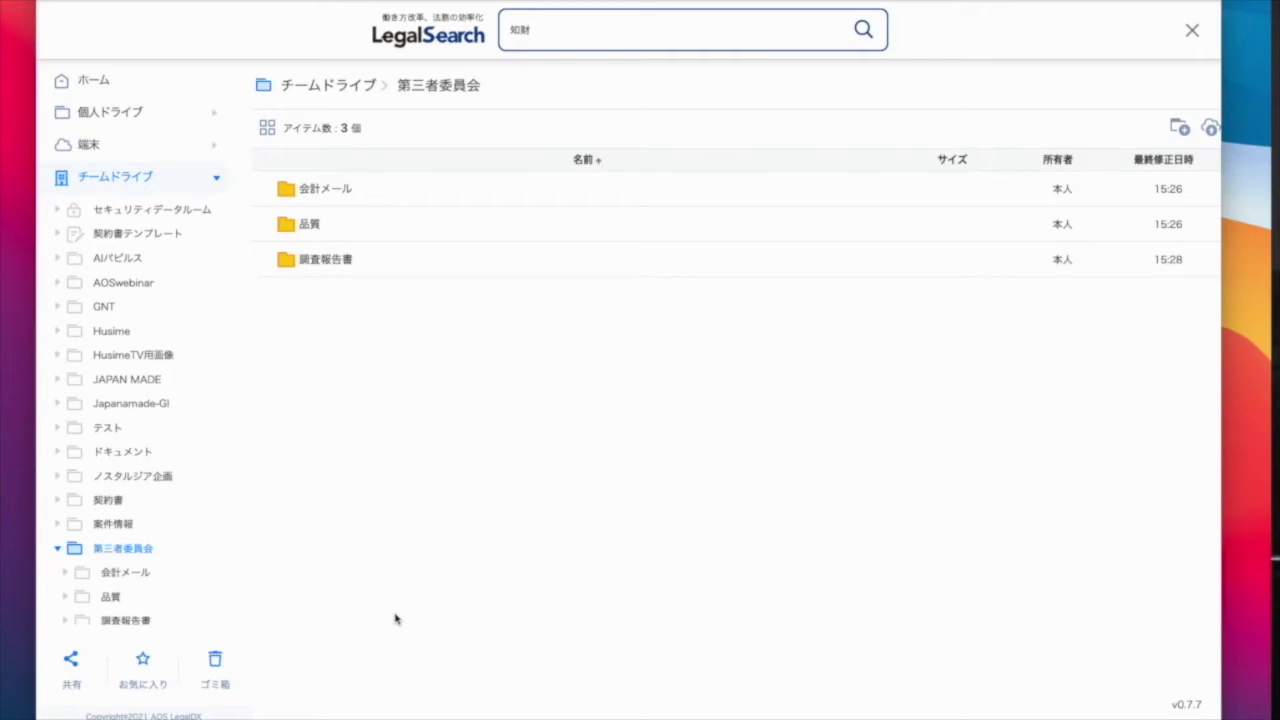
pyautogui.click(307, 260)
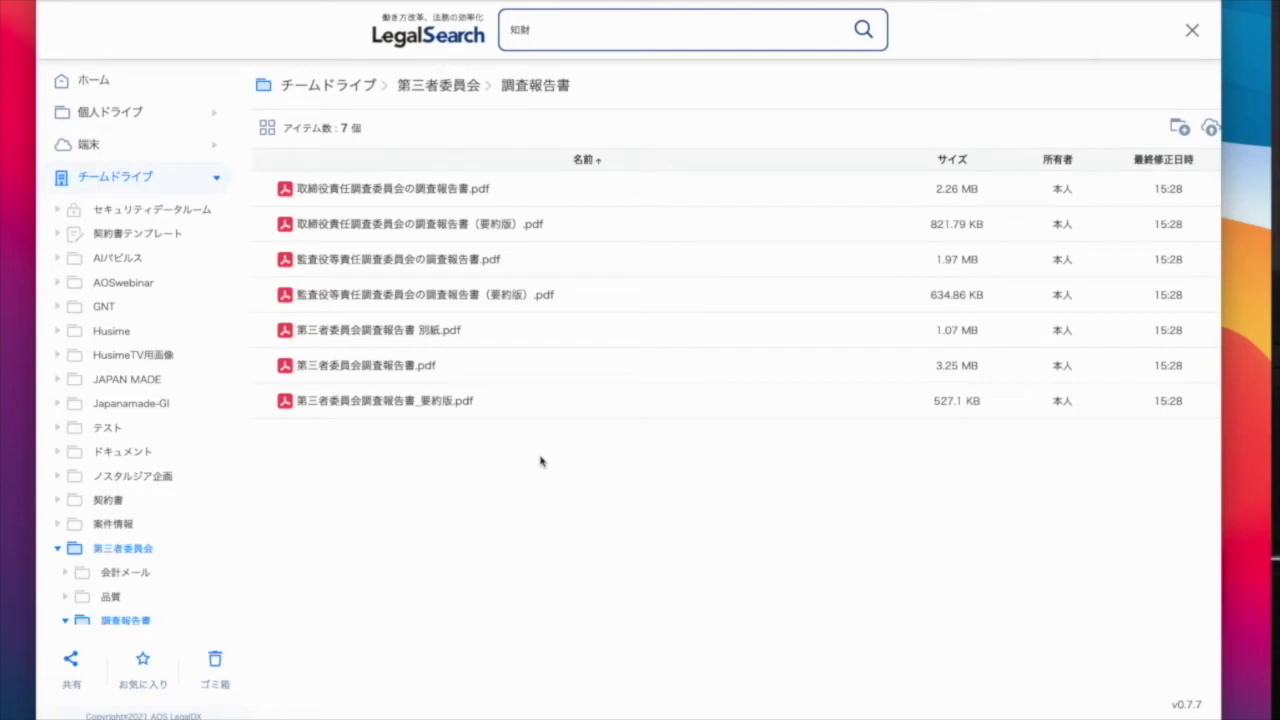
pyautogui.click(428, 88)
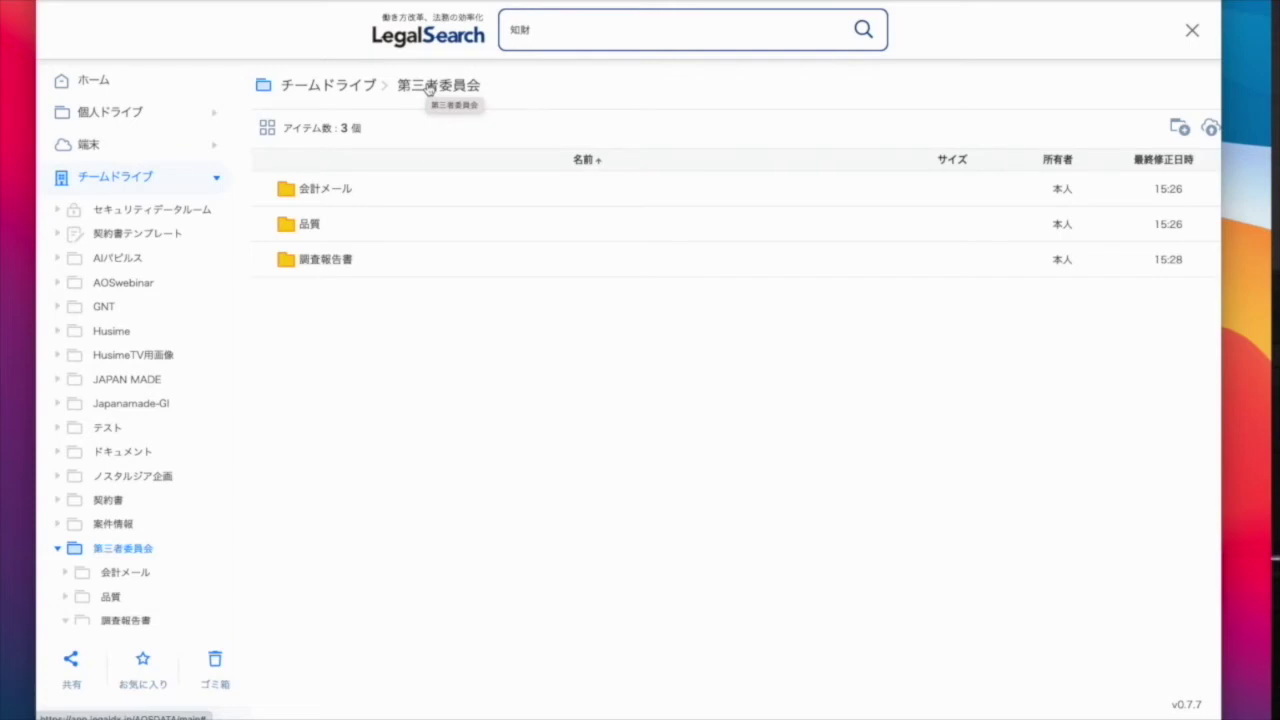
# Check the 会計メール subfolder, then open 品質 to list its seven PDFs.
pyautogui.click(316, 192)
pyautogui.doubleClick(316, 193)
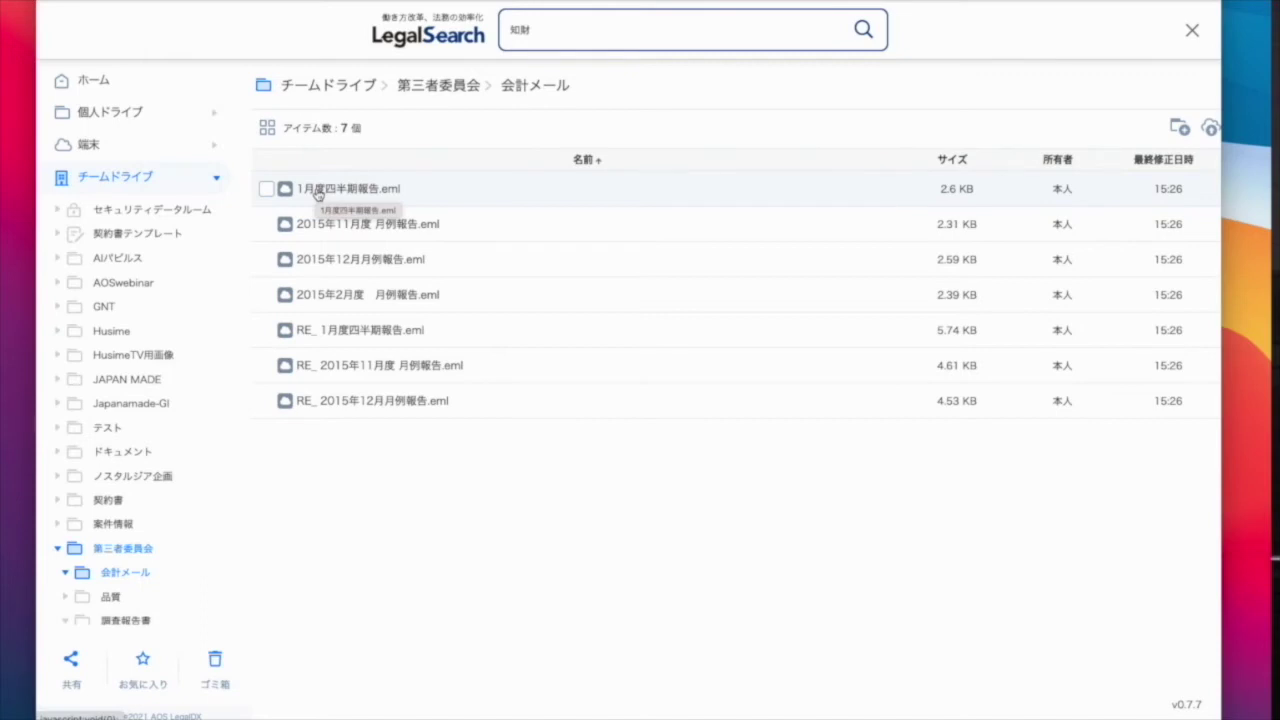
pyautogui.click(452, 86)
pyautogui.click(324, 232)
pyautogui.doubleClick(322, 231)
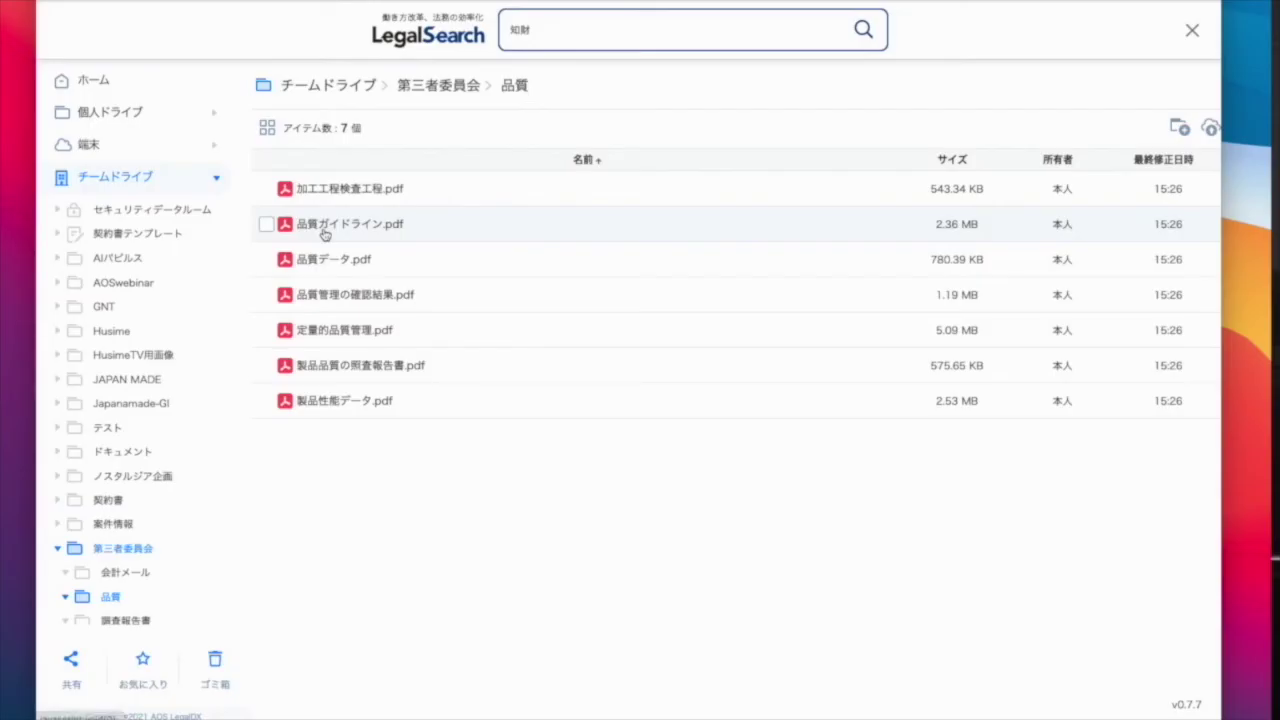